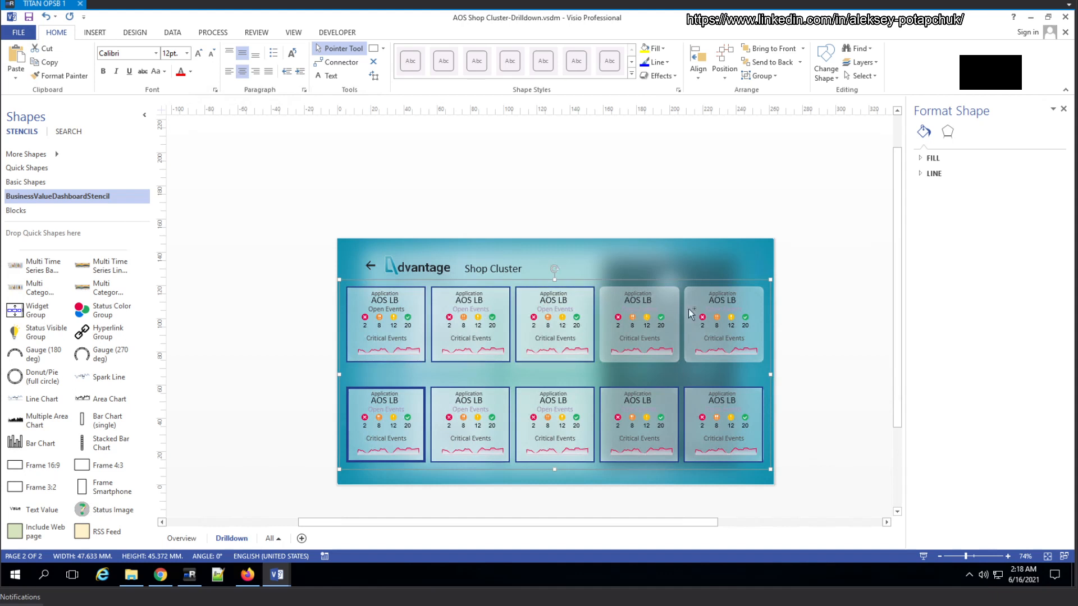
# Try to left-align all ten application tiles on the drilldown page.
pyautogui.click(703, 75)
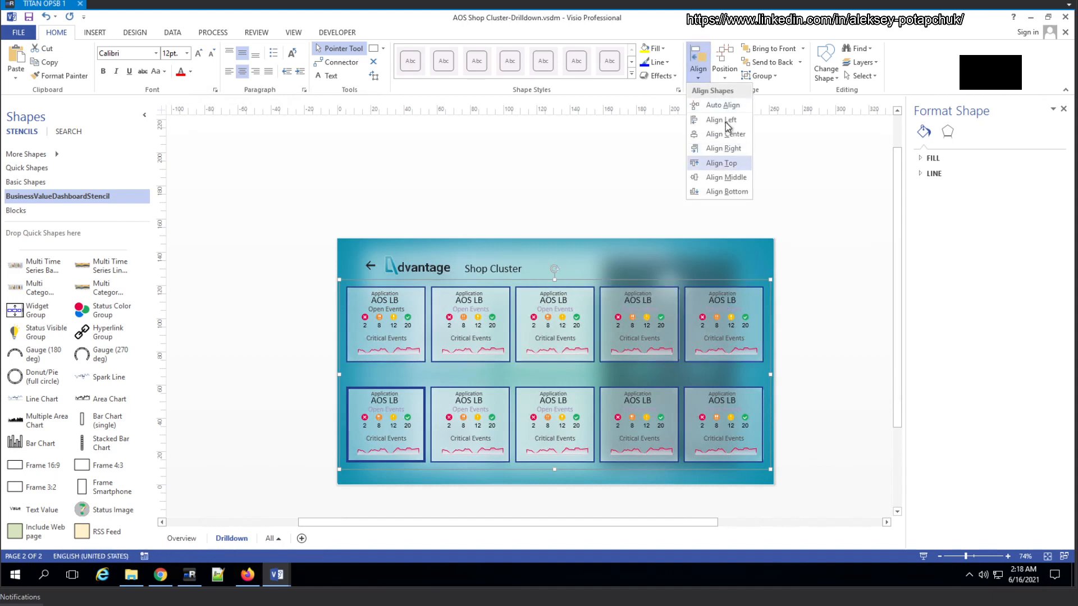
pyautogui.click(726, 121)
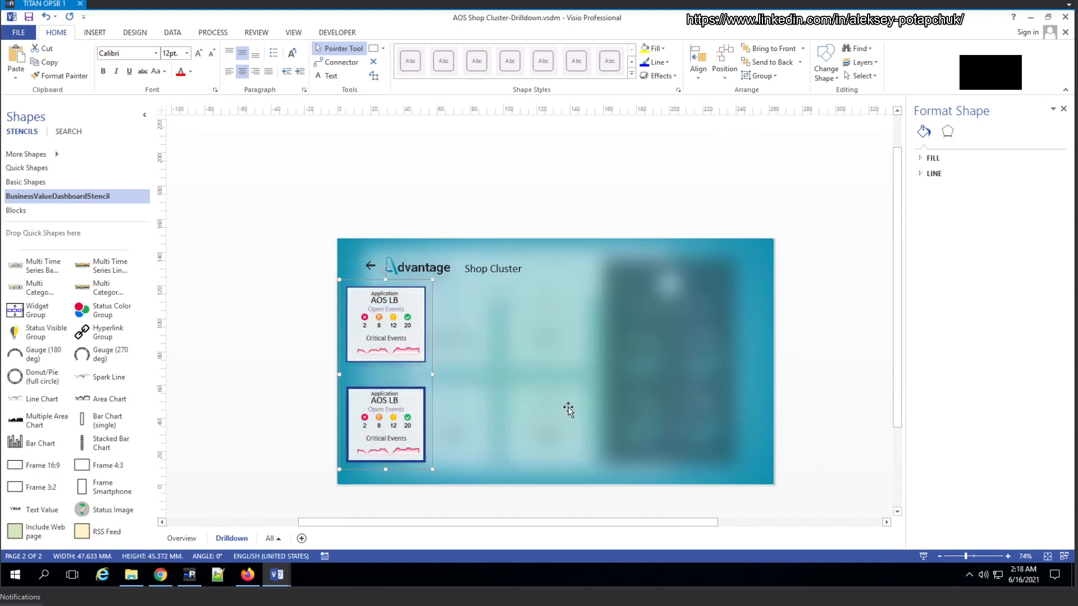
pyautogui.hotkey('ctrl', 'z')
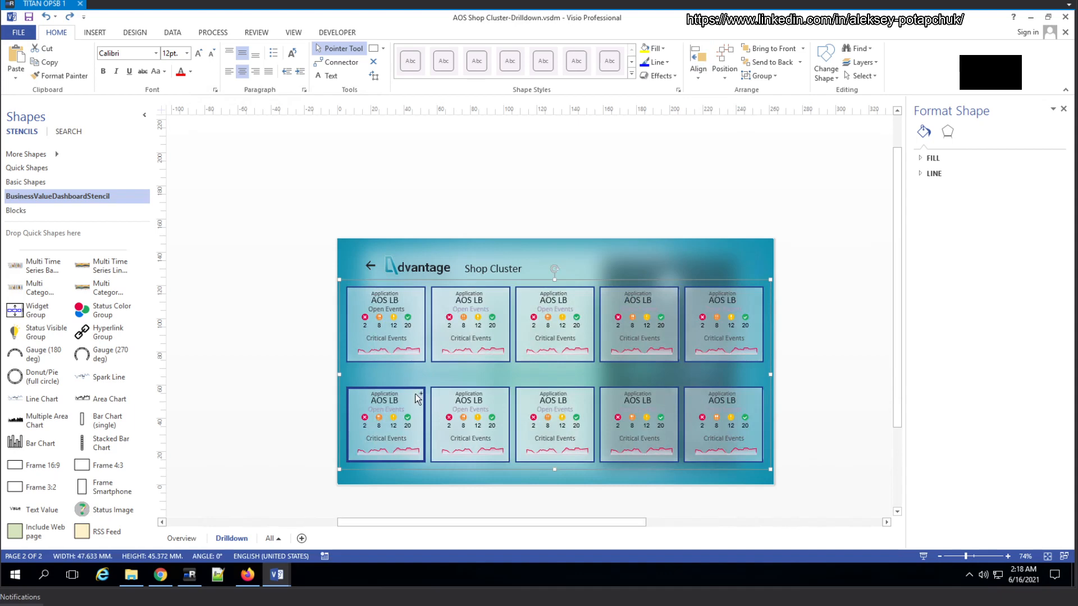
# Apply Auto Align to all ten application tiles.
pyautogui.scroll(2, 418, 400)
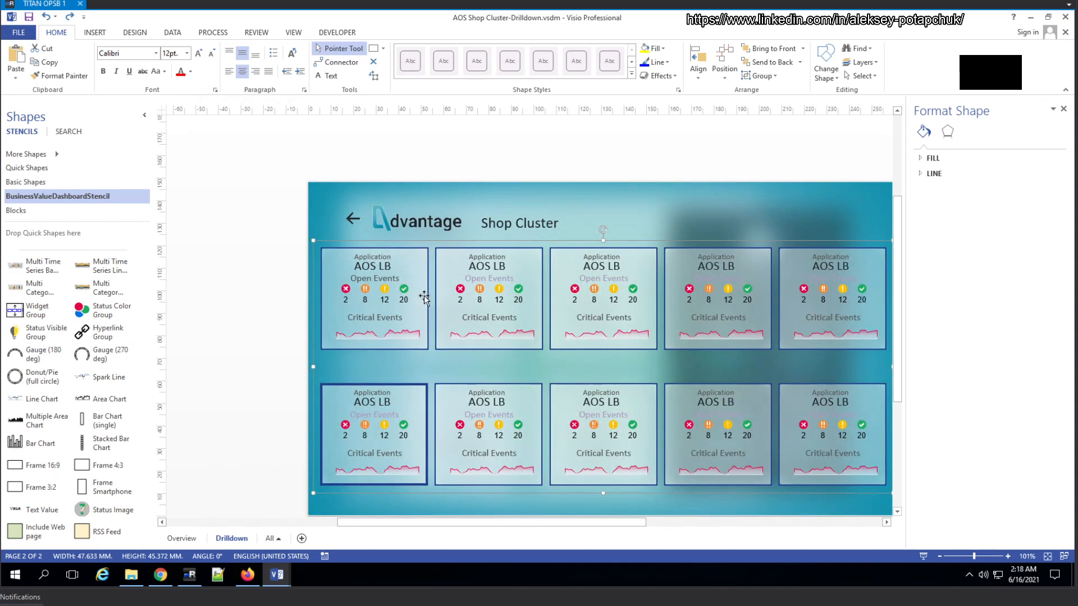
pyautogui.click(704, 79)
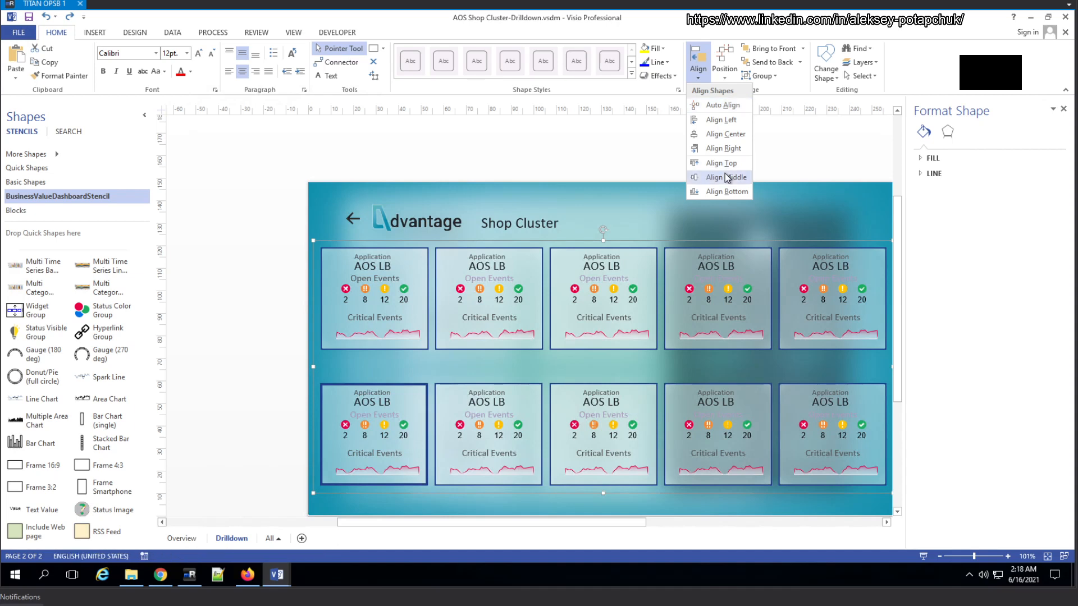
pyautogui.click(734, 109)
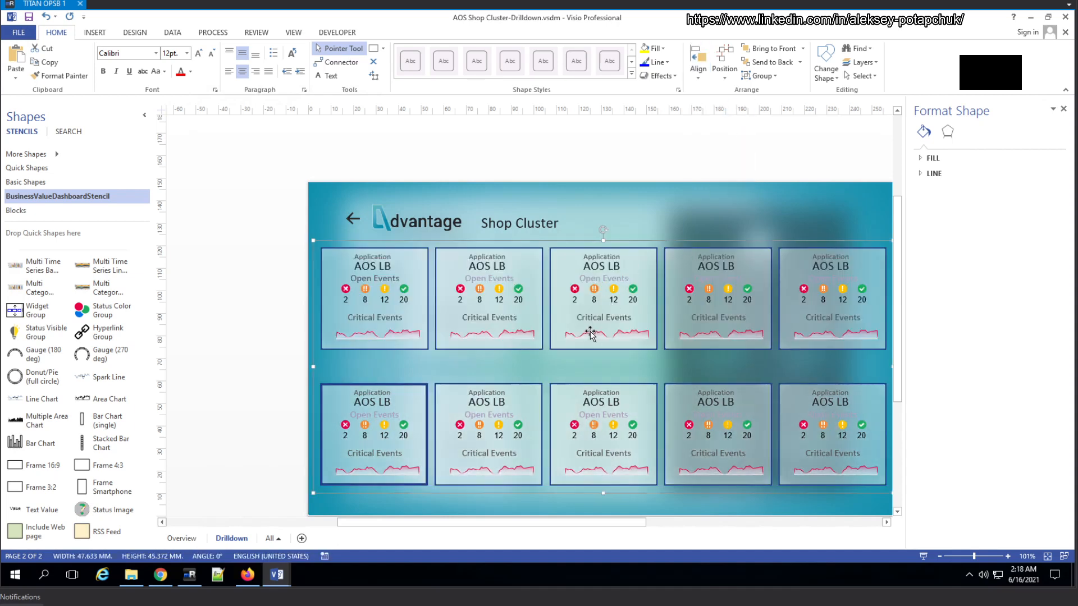
# Group the five application tiles of the upper row into one object.
pyautogui.click(672, 154)
pyautogui.click(349, 272)
pyautogui.keyDown('shift'); pyautogui.click(520, 312); pyautogui.keyUp('shift')
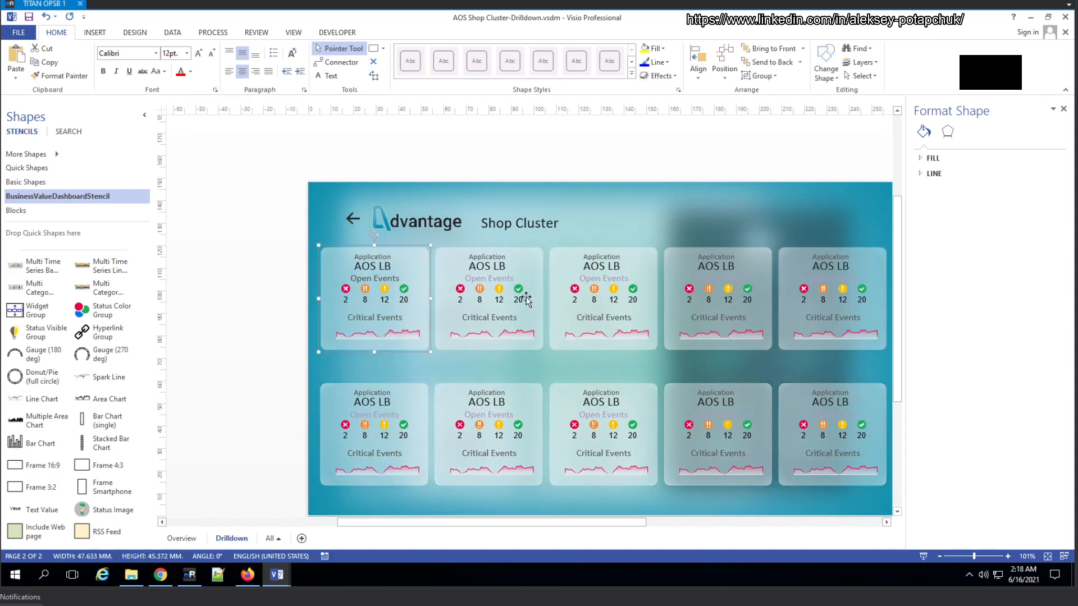
pyautogui.keyDown('shift'); pyautogui.click(724, 285); pyautogui.keyUp('shift')
pyautogui.keyDown('shift'); pyautogui.click(814, 284); pyautogui.keyUp('shift')
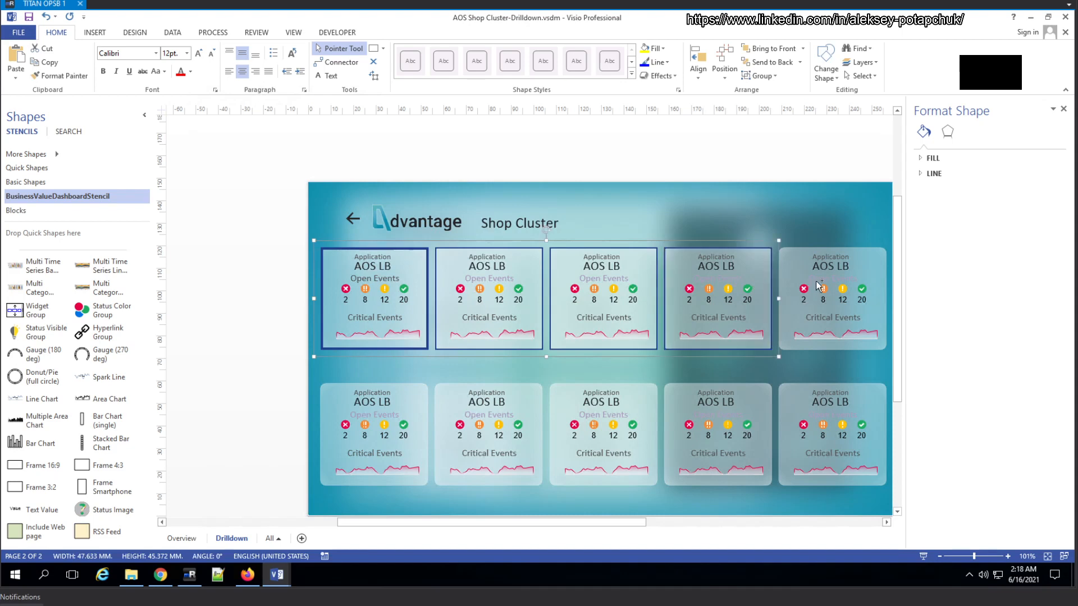
pyautogui.rightClick(864, 314)
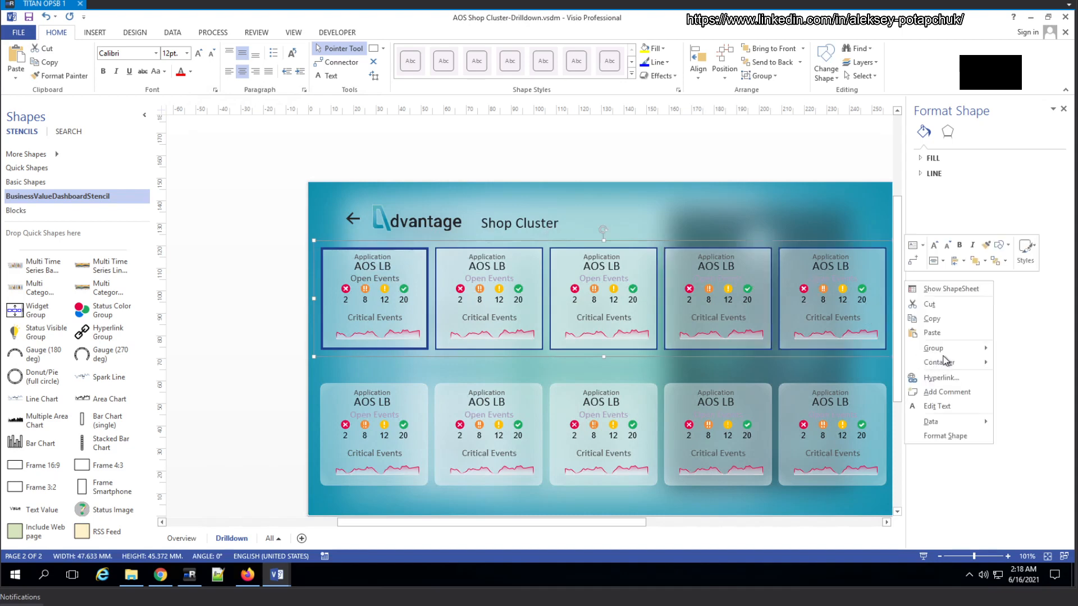
pyautogui.moveTo(932, 349)
pyautogui.click(1003, 350)
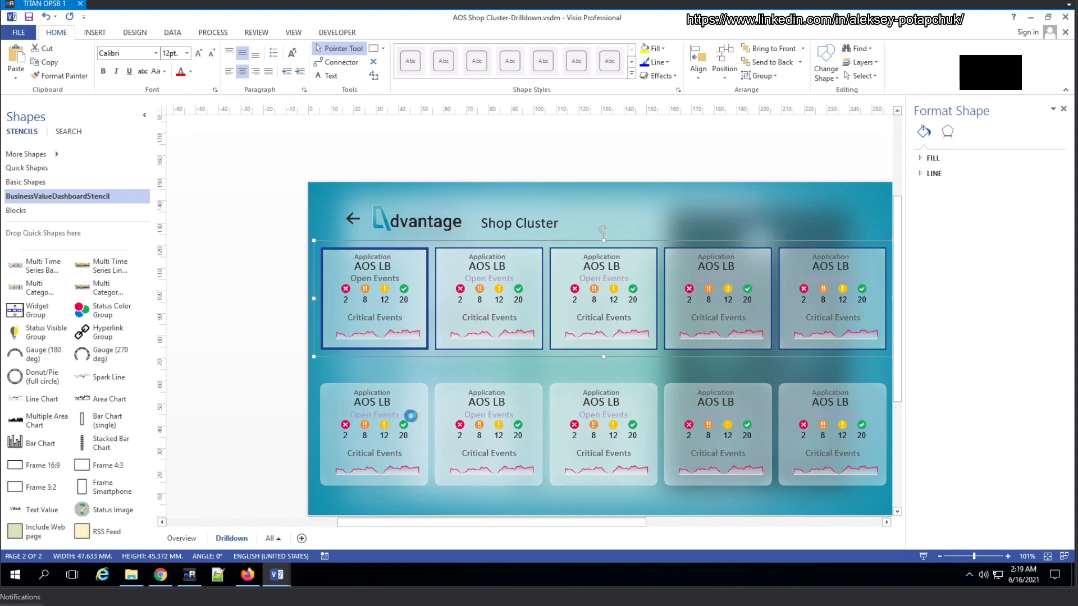
# Delete the five separate application tiles in the lower row.
pyautogui.click(404, 388)
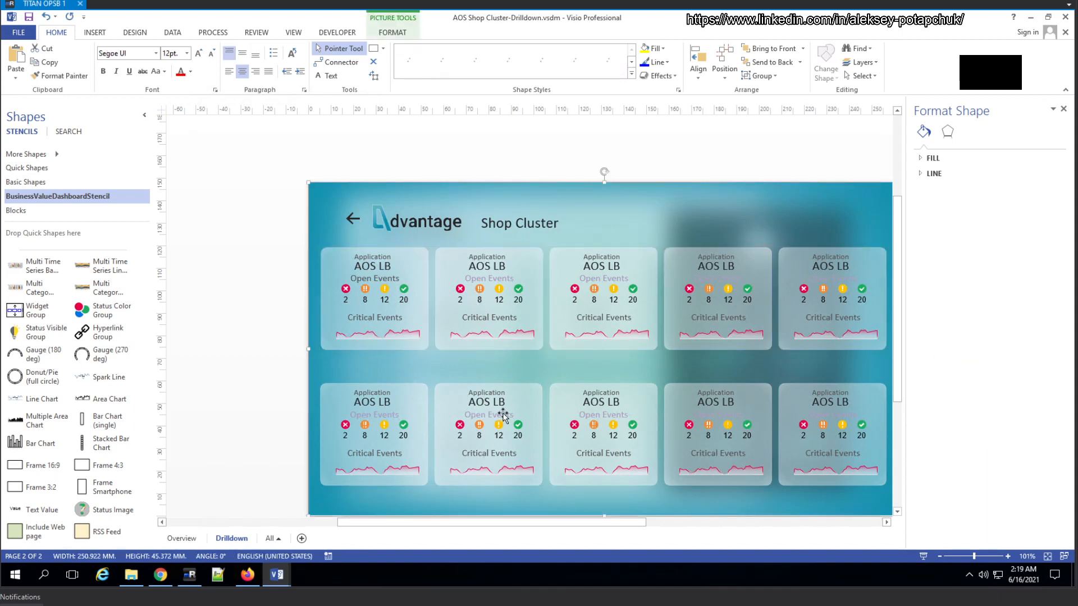
pyautogui.click(393, 401)
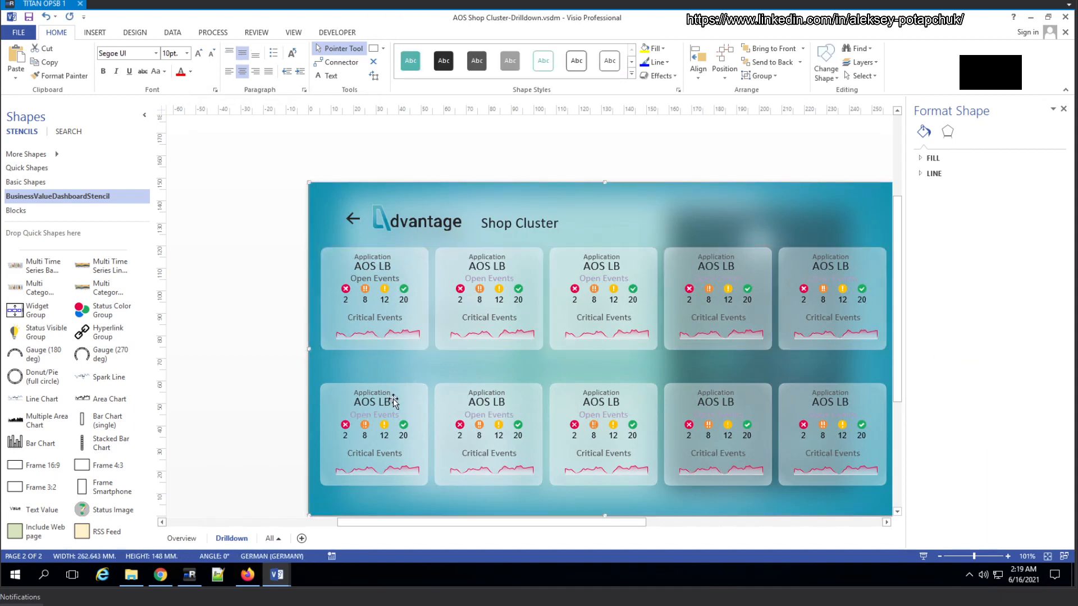
pyautogui.click(393, 402)
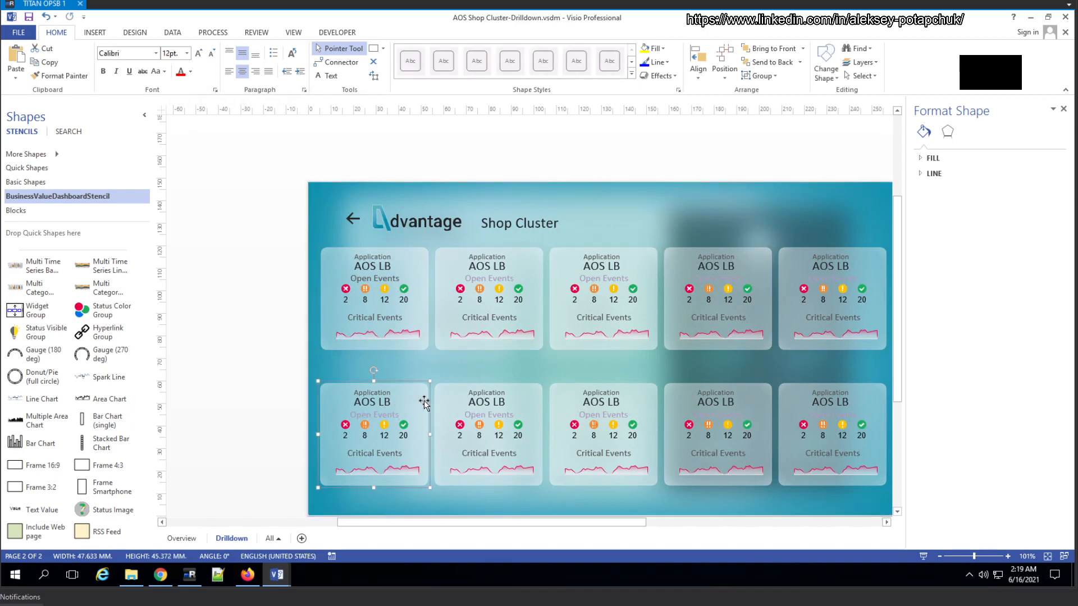
pyautogui.keyDown('shift'); pyautogui.click(723, 403); pyautogui.keyUp('shift')
pyautogui.keyDown('shift'); pyautogui.click(815, 407); pyautogui.keyUp('shift')
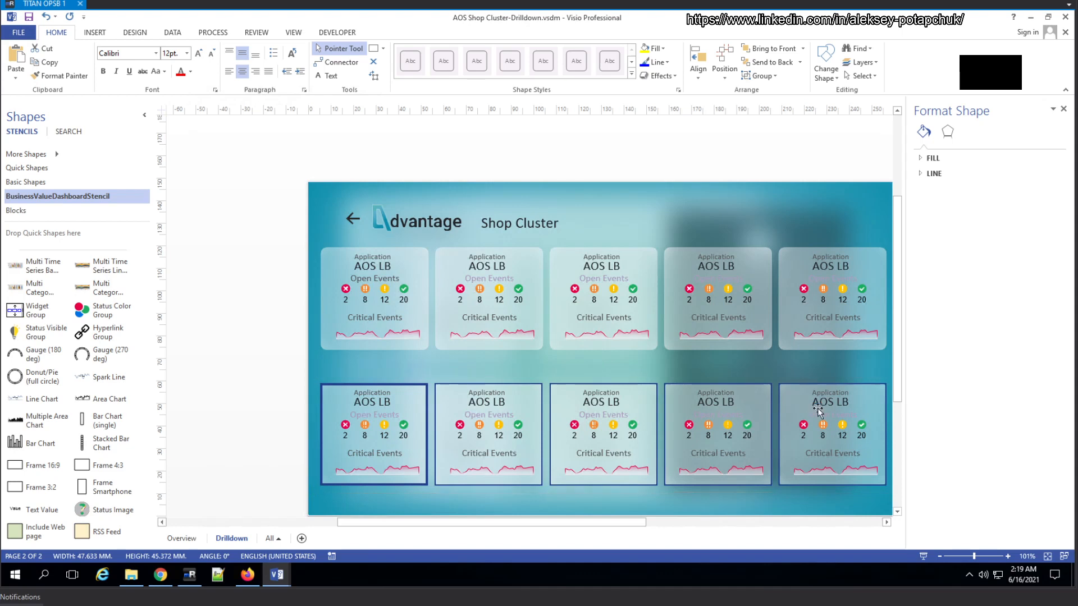
pyautogui.press('Delete')
# Duplicate the grouped upper tile row and place the copy below it as the second row.
pyautogui.click(668, 289)
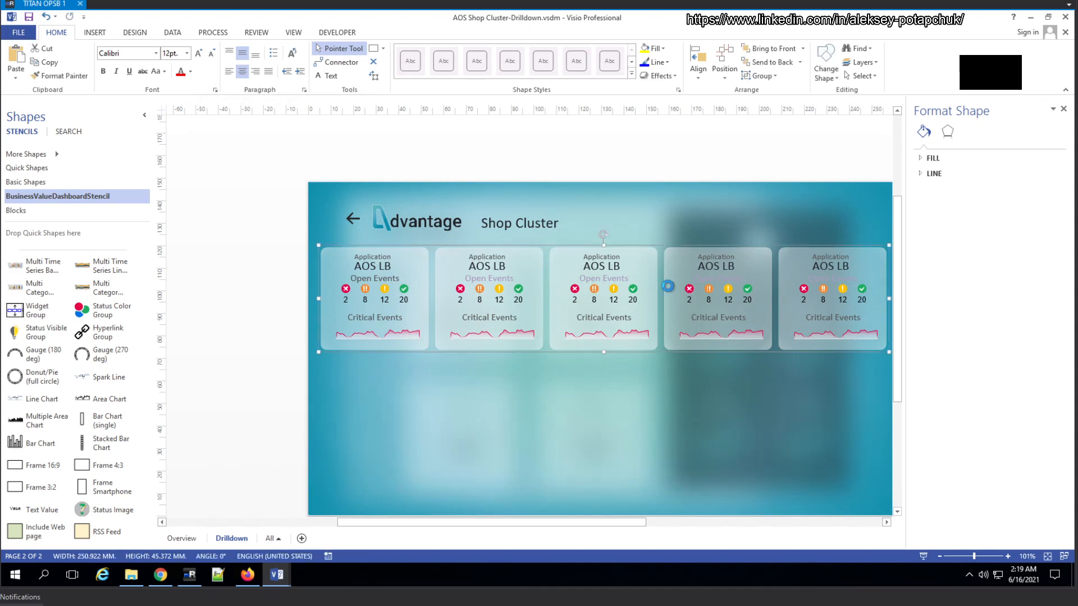
pyautogui.click(587, 334)
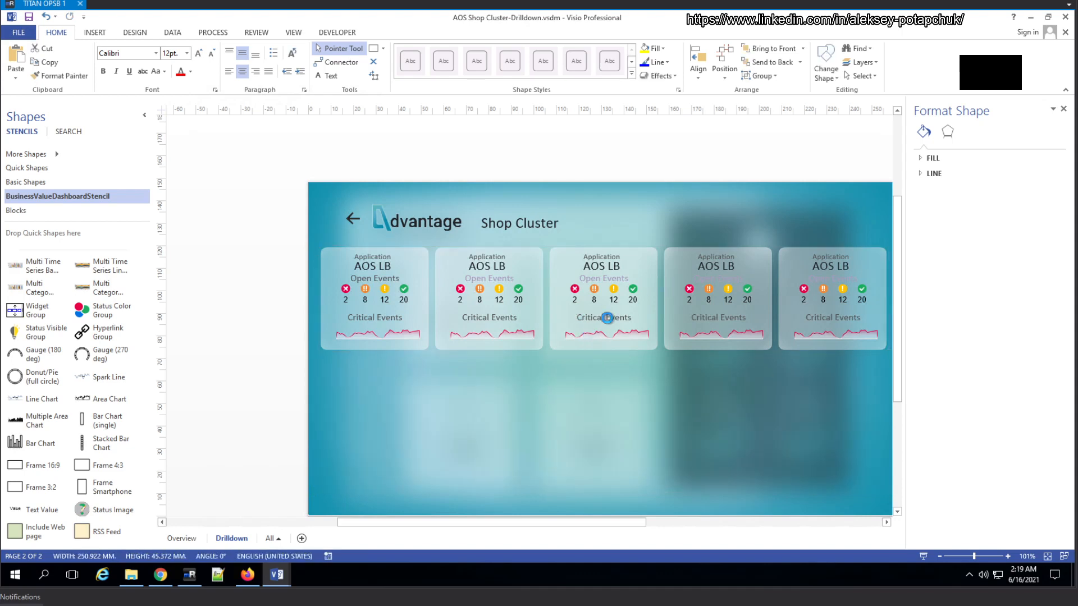
pyautogui.hotkey('ctrl', 'v')
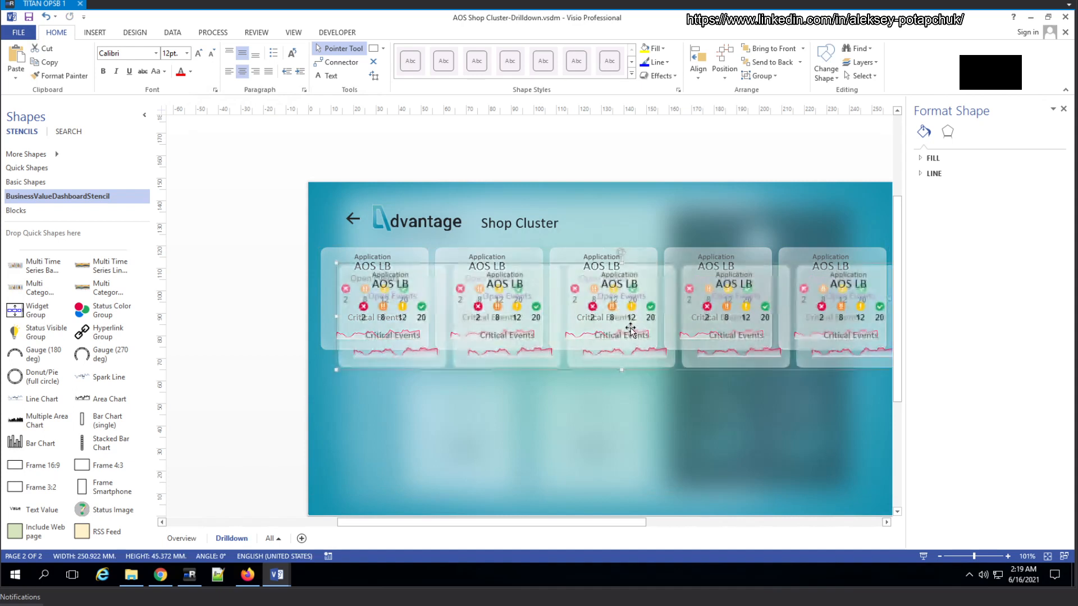
pyautogui.moveTo(647, 331); pyautogui.dragTo(630, 443)
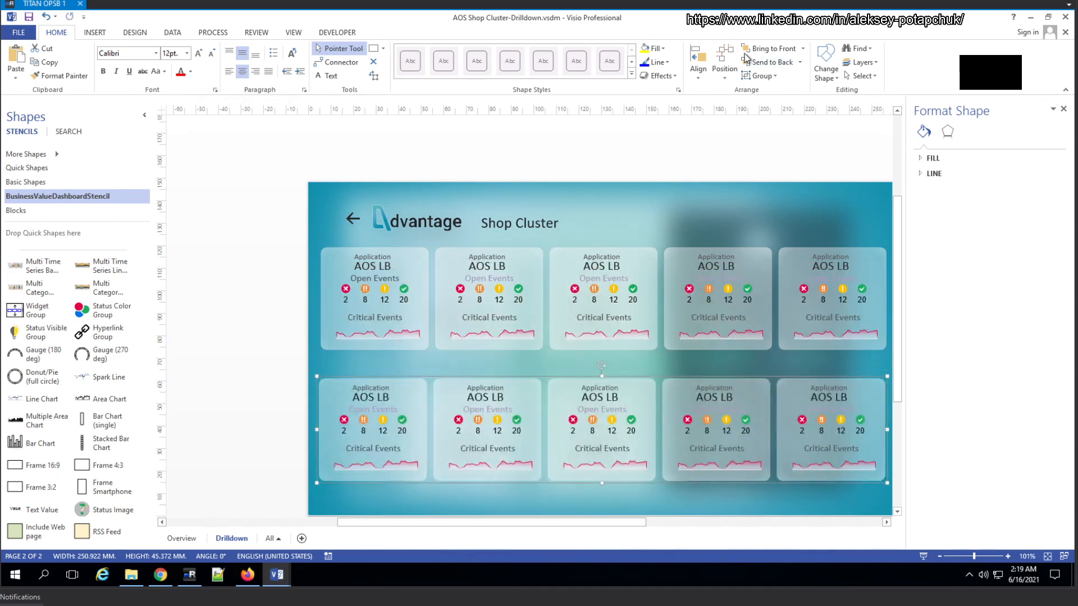
# Left-align the lower tile group with the upper tile group.
pyautogui.click(492, 260)
pyautogui.keyDown('ctrl'); pyautogui.click(503, 428); pyautogui.keyUp('ctrl')
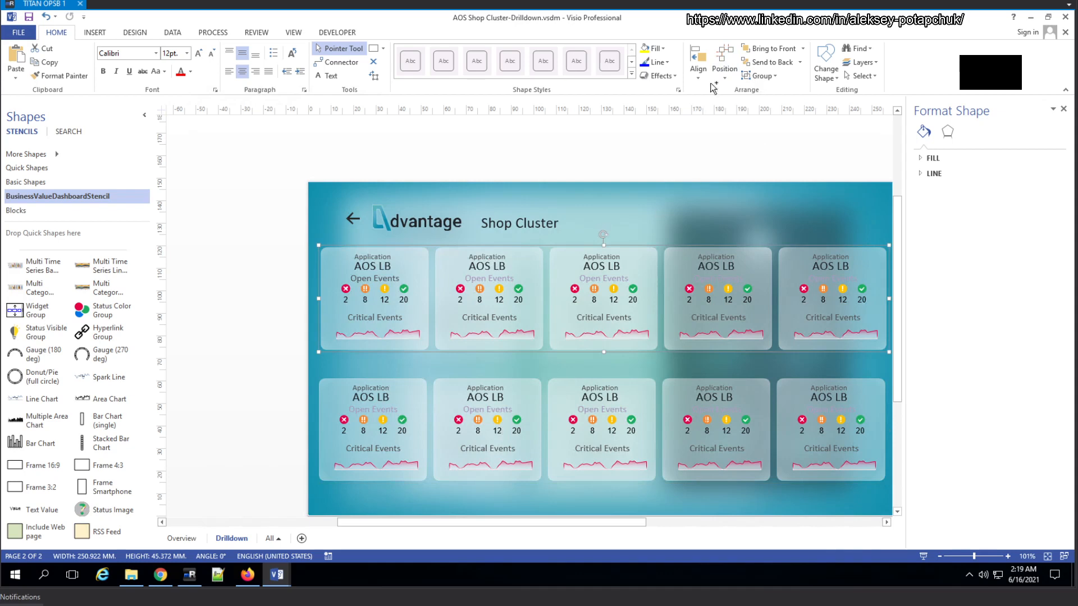
pyautogui.click(700, 78)
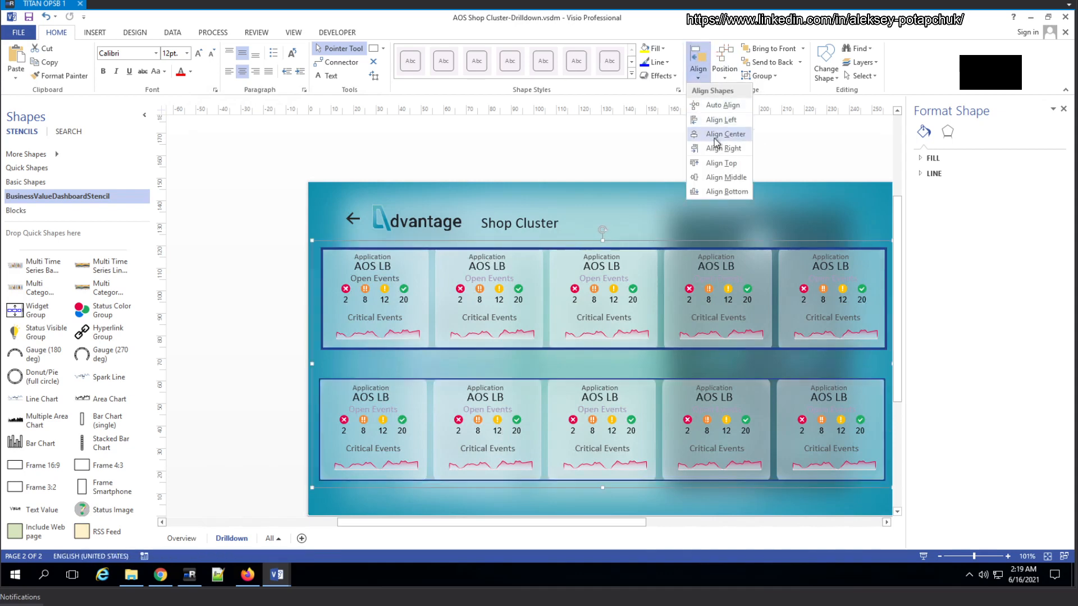
pyautogui.click(714, 124)
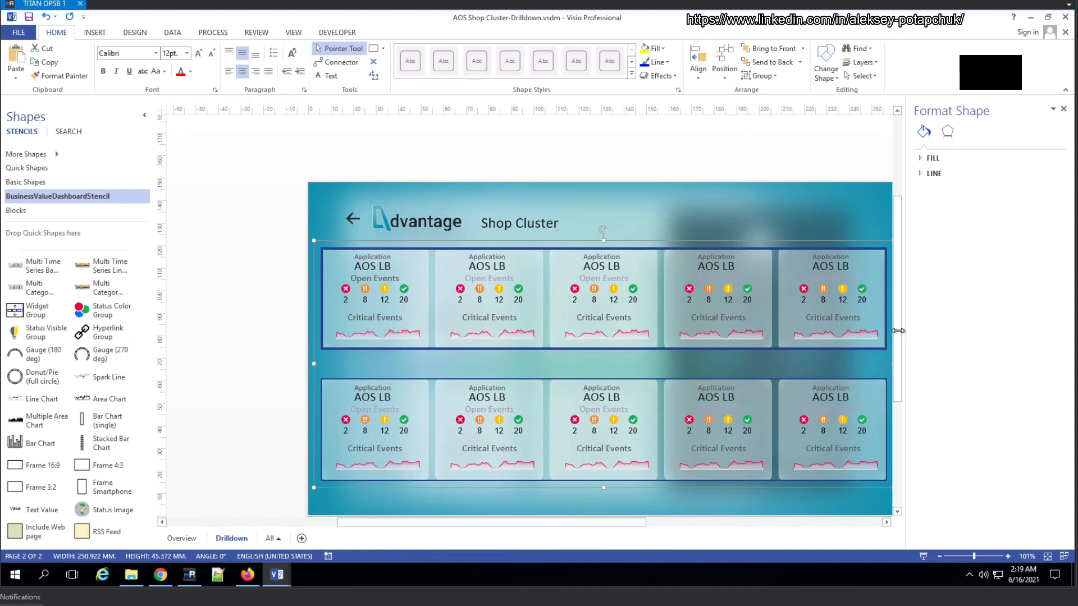
# Move both tile groups together about 5 mm down, keeping them inside the page background.
pyautogui.scroll(-1, 903, 365)
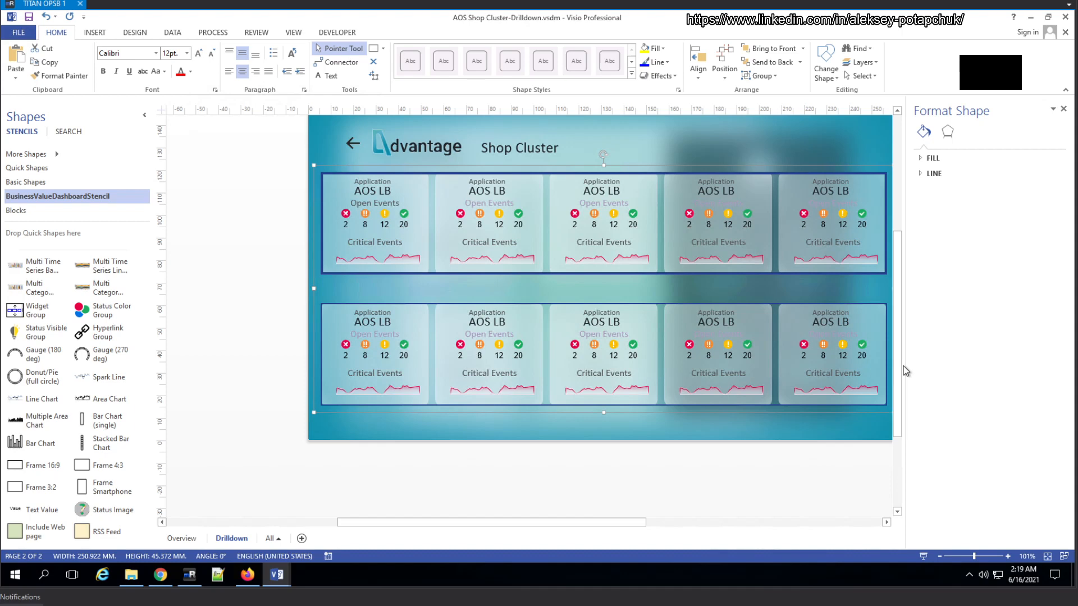
pyautogui.click(827, 134)
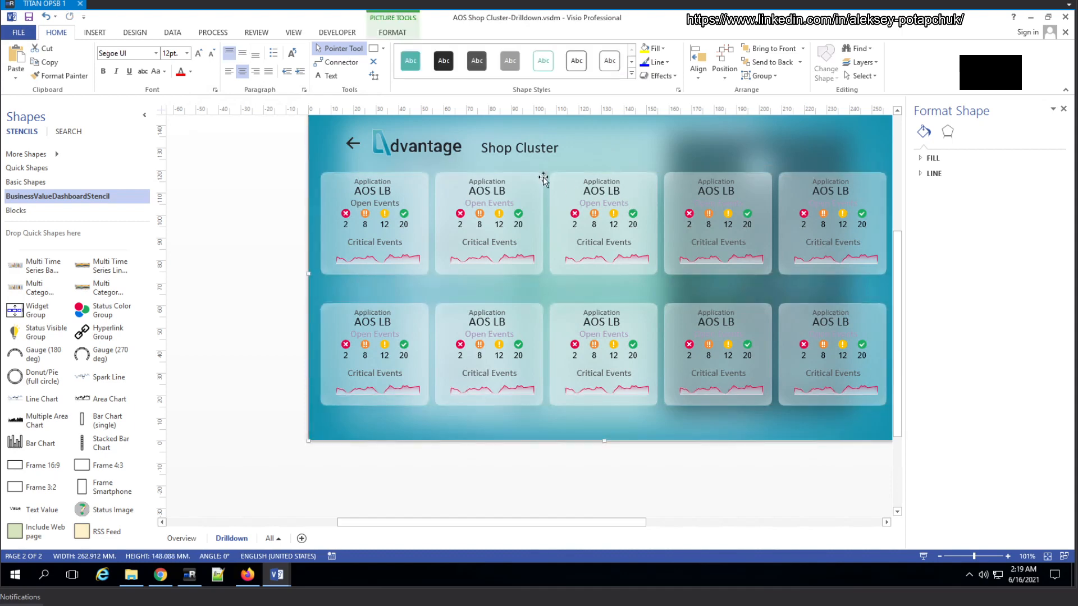
pyautogui.click(530, 197)
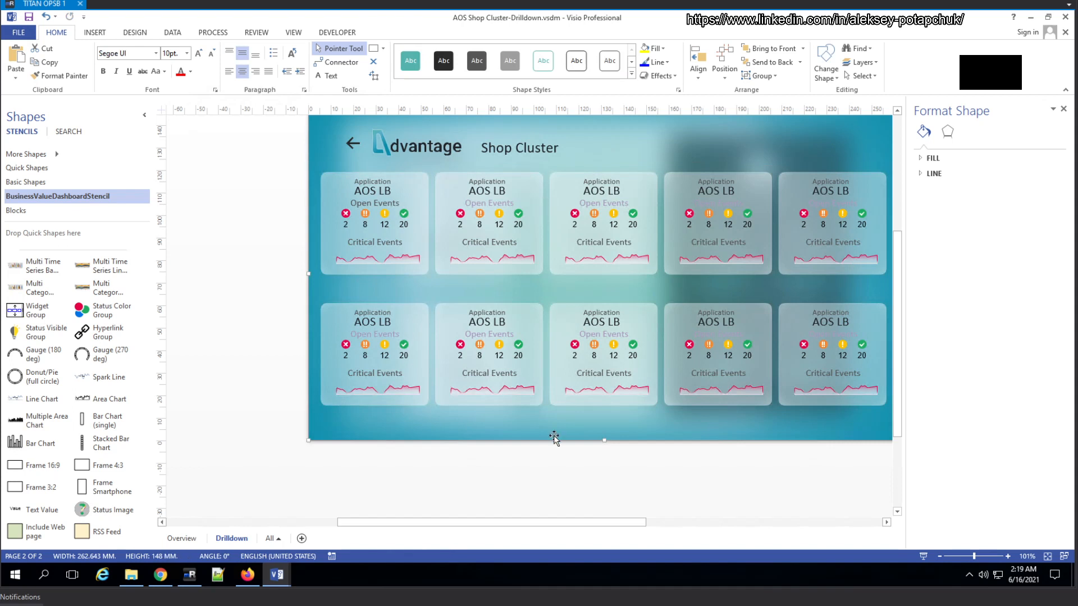
pyautogui.click(565, 242)
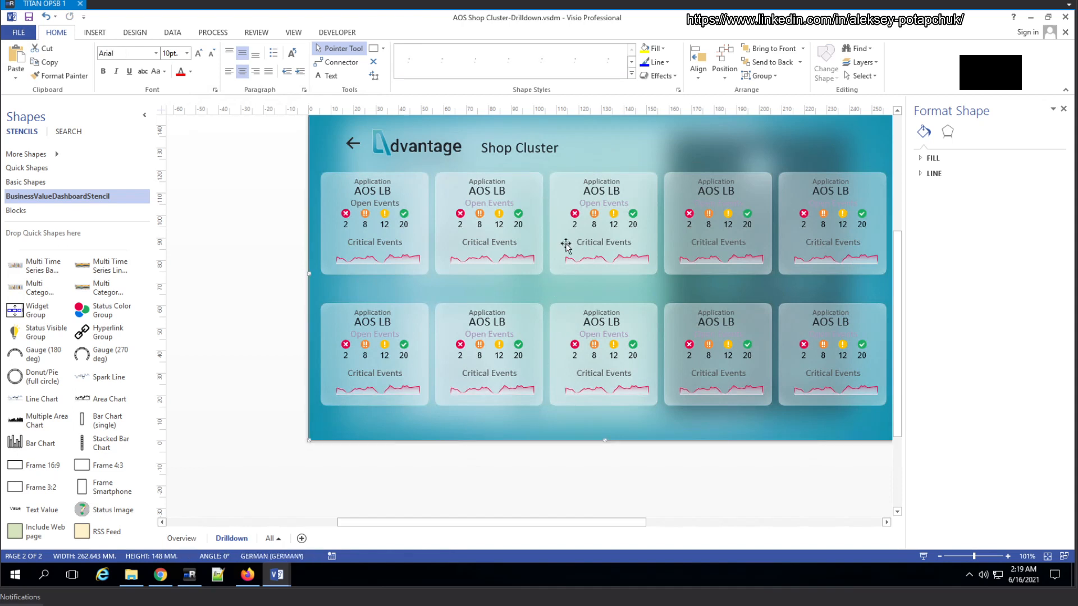
pyautogui.click(571, 192)
pyautogui.keyDown('ctrl'); pyautogui.click(592, 358); pyautogui.keyUp('ctrl')
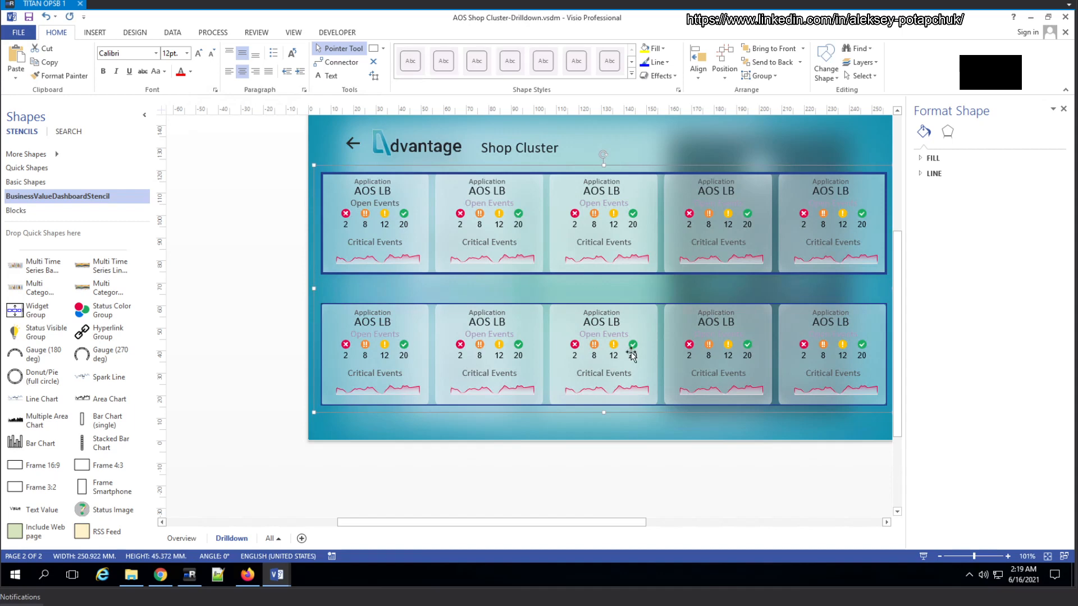
pyautogui.press('Down')
pyautogui.press('Down')
pyautogui.press('Down')
pyautogui.press('Down')
pyautogui.press('Down')
pyautogui.press('Down')
pyautogui.press('Down')
pyautogui.press('Down')
pyautogui.press('Down')
pyautogui.press('Down')
pyautogui.press('Down')
pyautogui.press('Down')
pyautogui.press('Down')
pyautogui.press('Down')
pyautogui.press('Down')
pyautogui.press('Down')
pyautogui.press('Down')
pyautogui.press('Down')
pyautogui.press('Down')
pyautogui.press('Down')
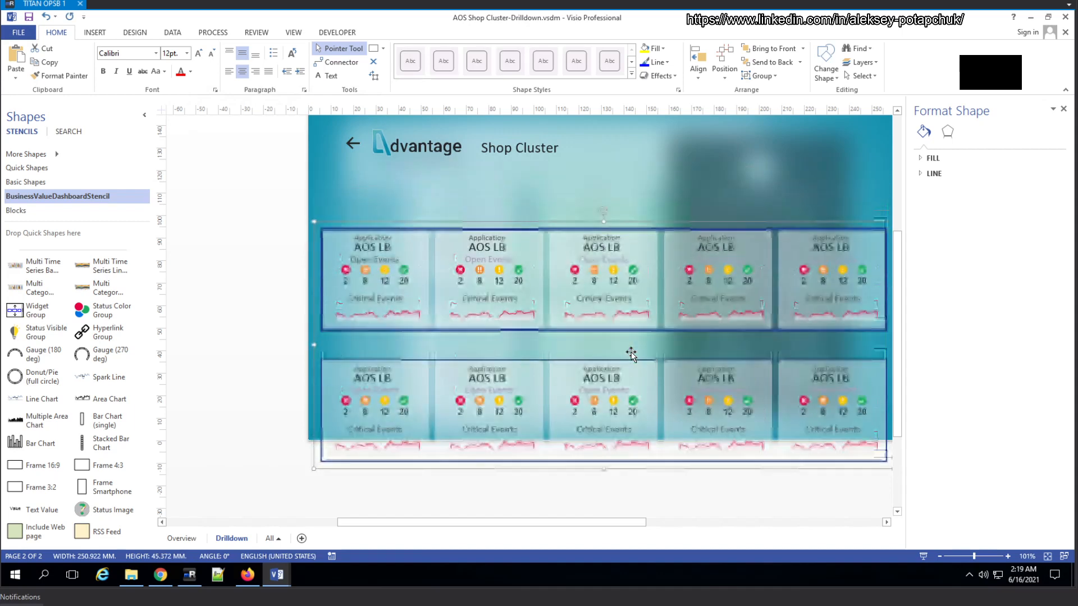
pyautogui.press('Up')
pyautogui.press('Up')
pyautogui.press('Up')
pyautogui.press('Up')
pyautogui.press('Up')
pyautogui.press('Up')
pyautogui.press('Up')
pyautogui.press('Up')
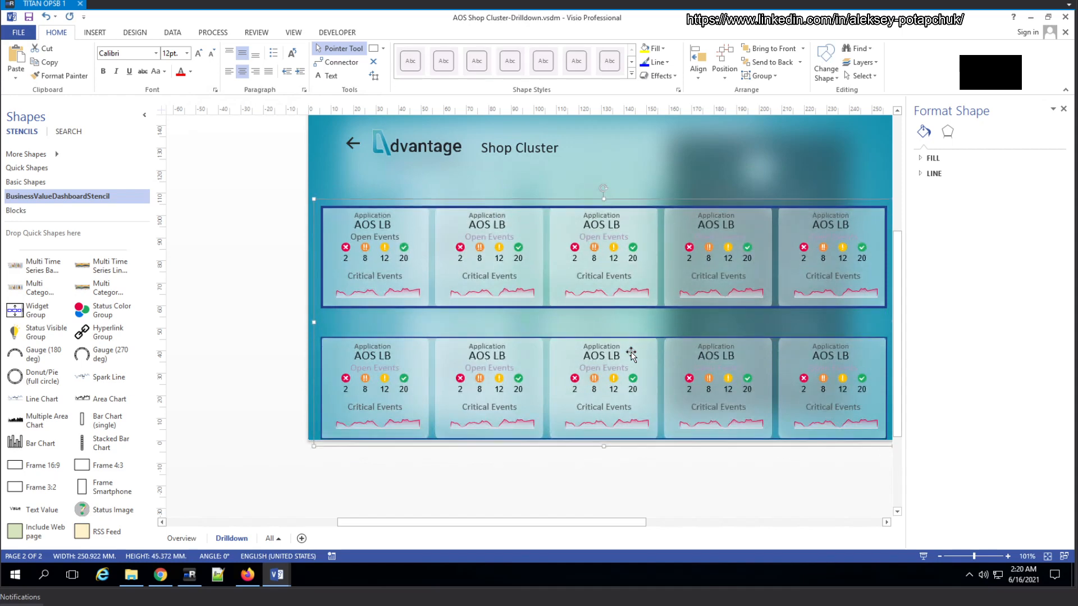
pyautogui.press('Up')
pyautogui.press('Up')
pyautogui.press('Up')
pyautogui.press('Up')
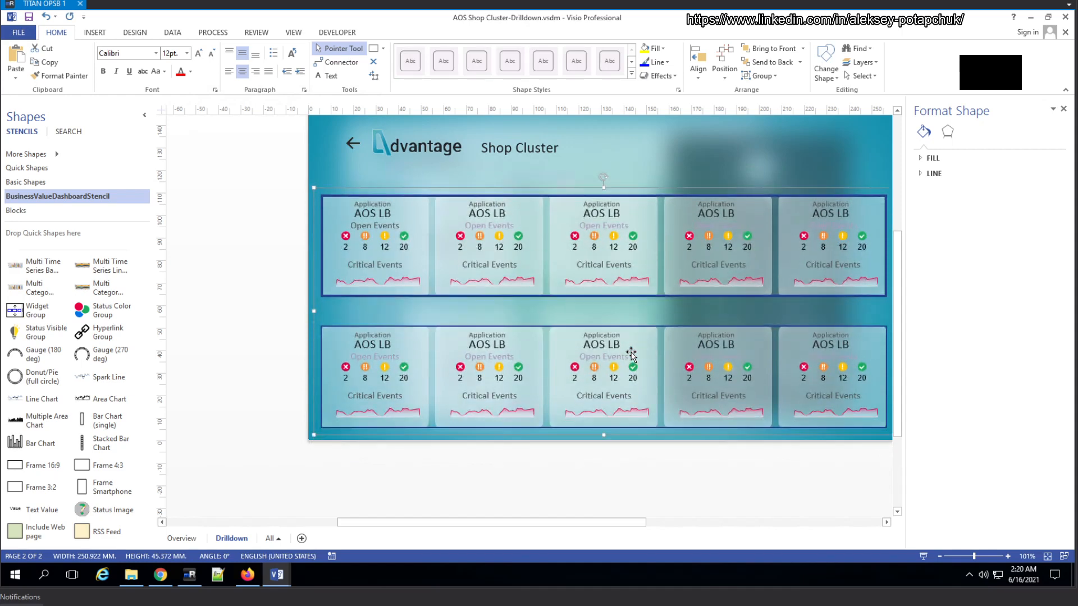
pyautogui.press('Up')
pyautogui.press('Up')
pyautogui.press('Up')
pyautogui.press('Up')
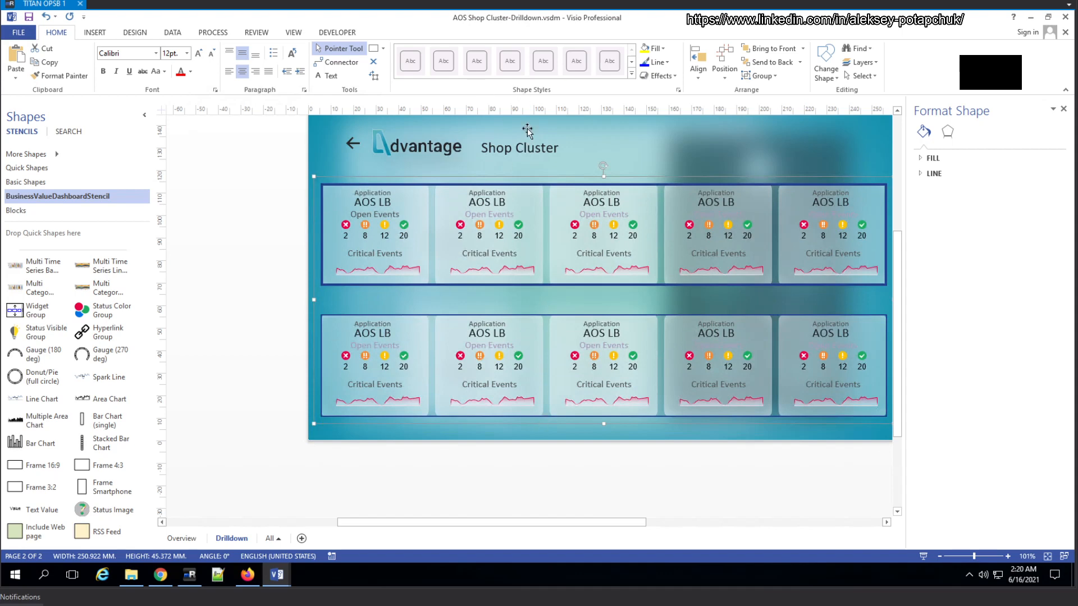
# Try to center-align both tile groups with the Shop Cluster title.
pyautogui.click(527, 147)
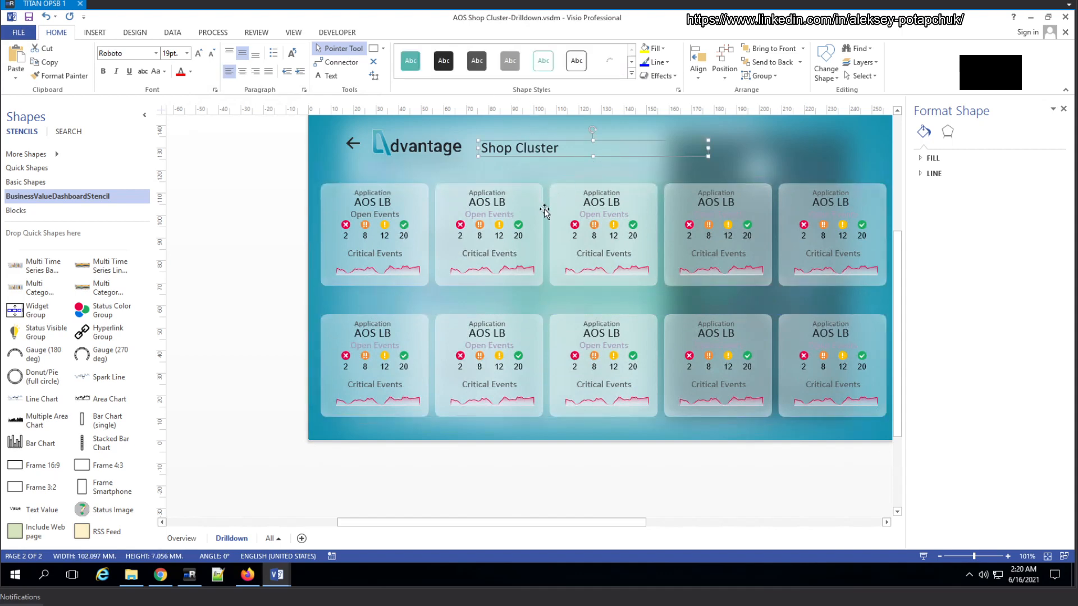
pyautogui.keyDown('shift'); pyautogui.click(556, 219); pyautogui.keyUp('shift')
pyautogui.keyDown('shift'); pyautogui.click(595, 387); pyautogui.keyUp('shift')
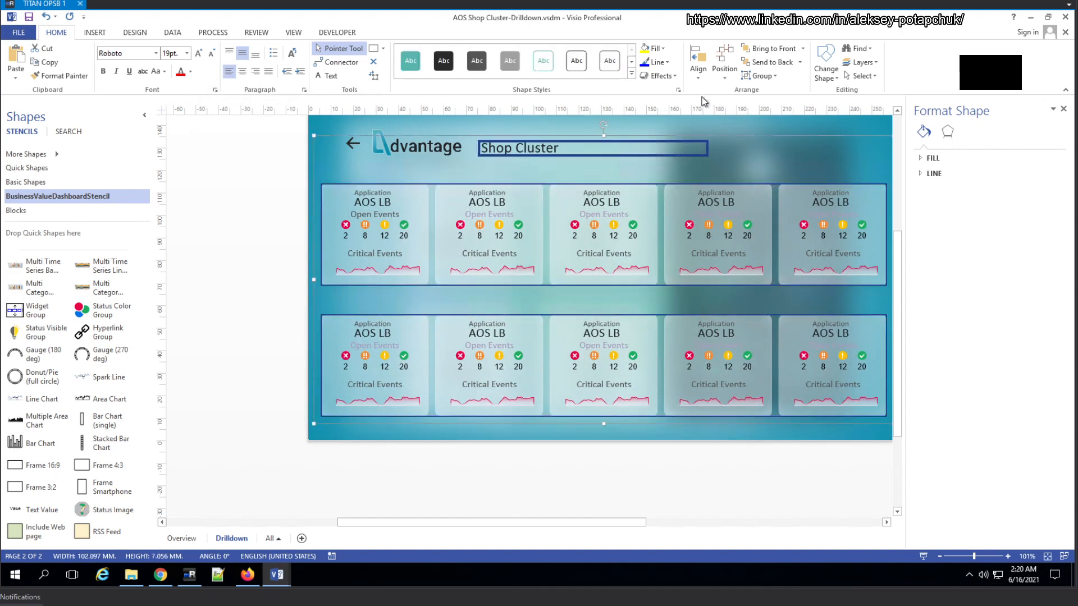
pyautogui.click(701, 76)
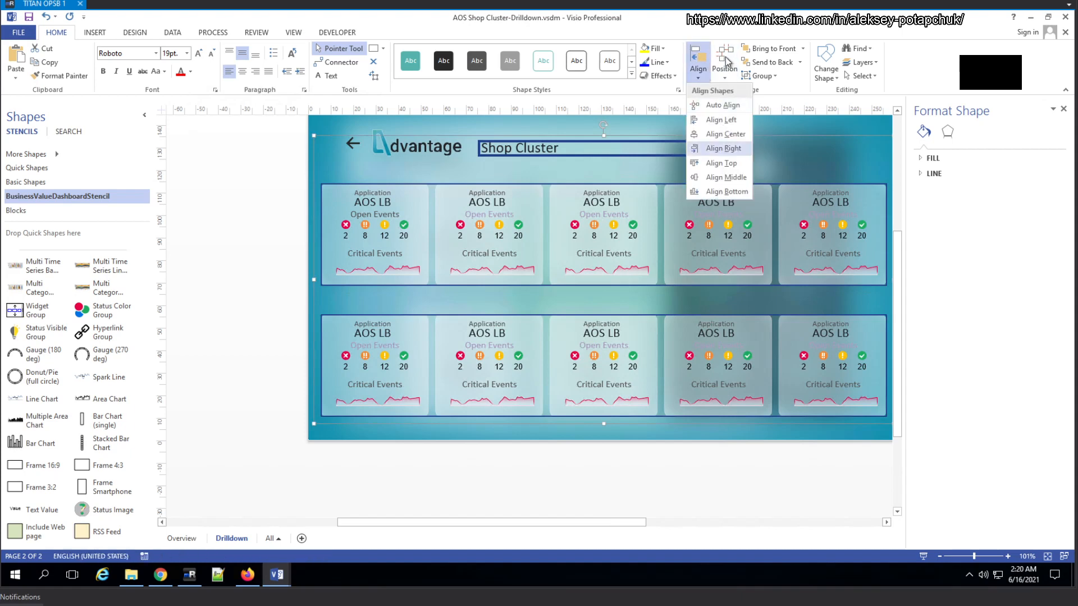
pyautogui.click(729, 134)
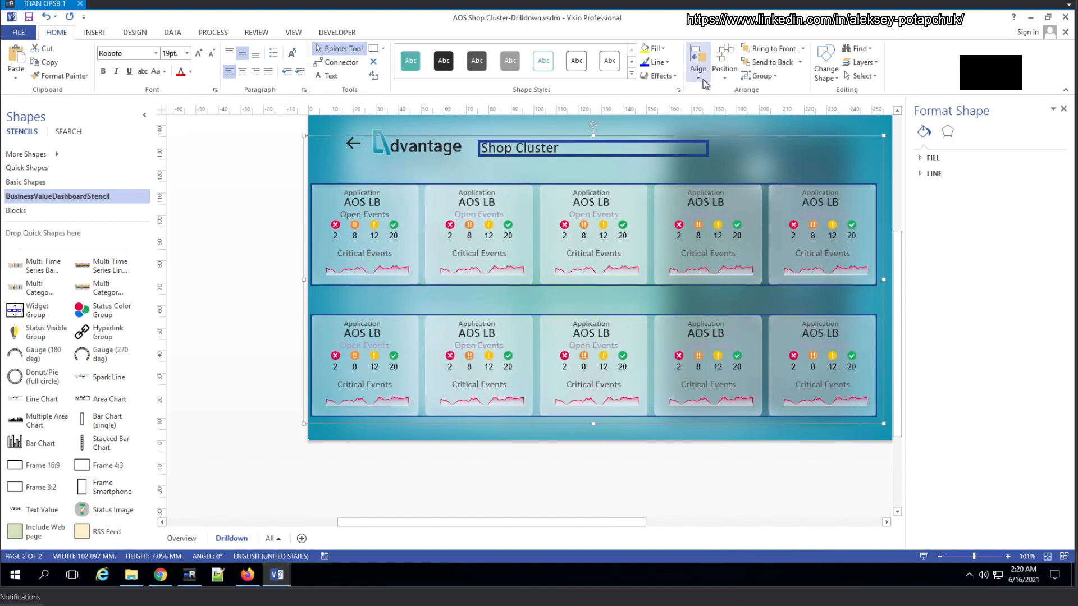
pyautogui.hotkey('ctrl', 'z')
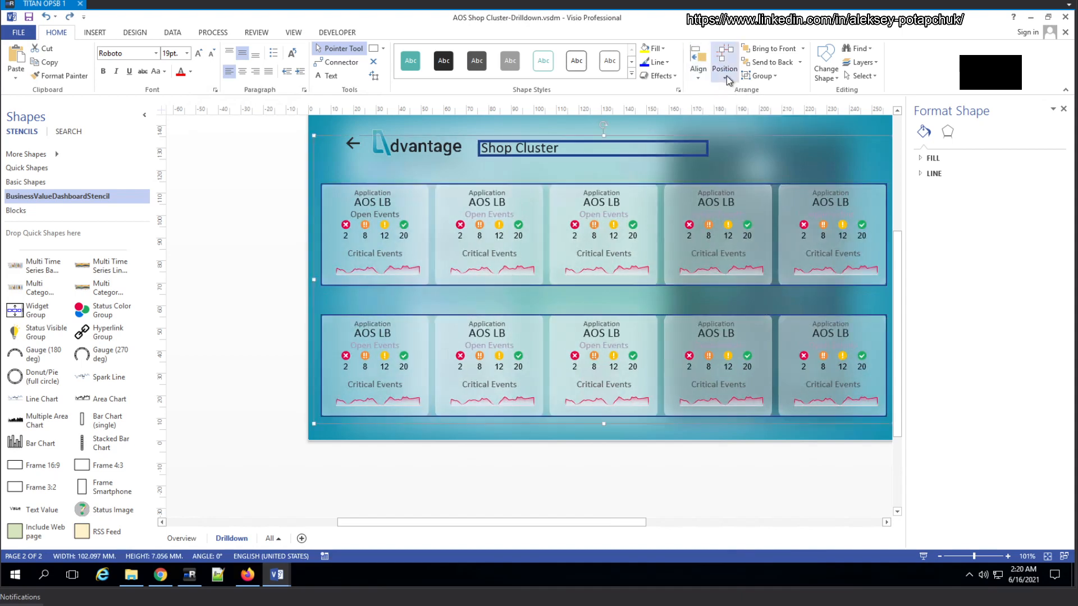
# Distribute the Shop Cluster title and both tile groups vertically with even spacing, then clear their selection.
pyautogui.click(728, 80)
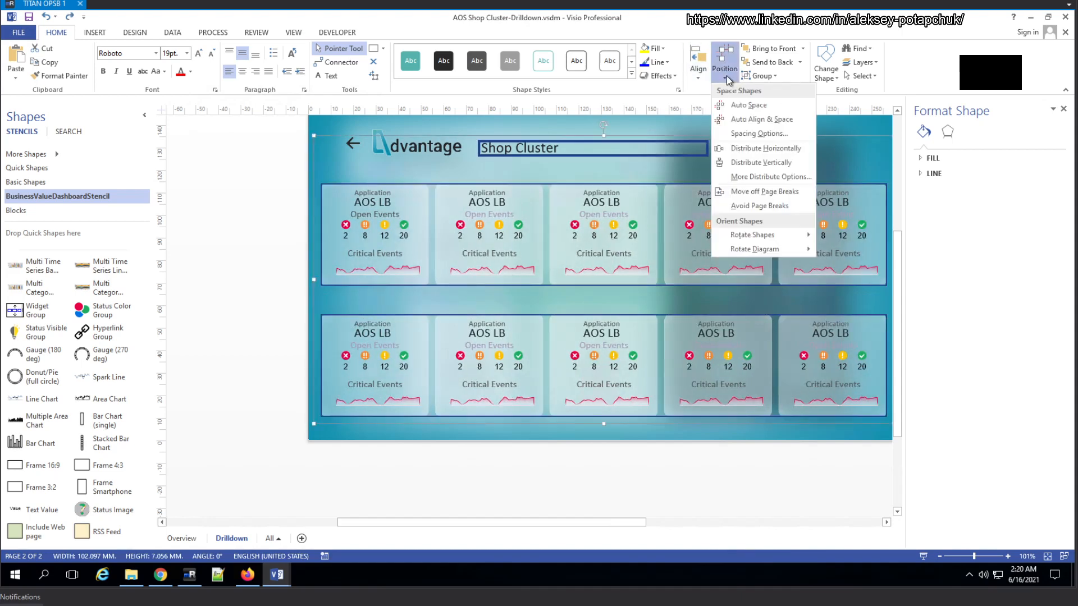
pyautogui.click(753, 163)
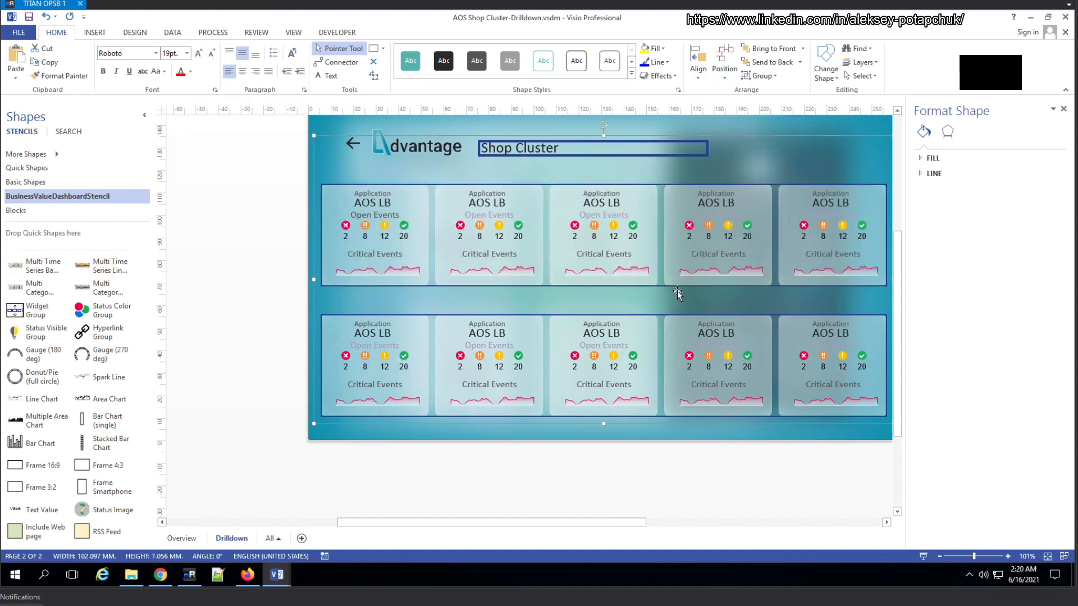
pyautogui.click(767, 279)
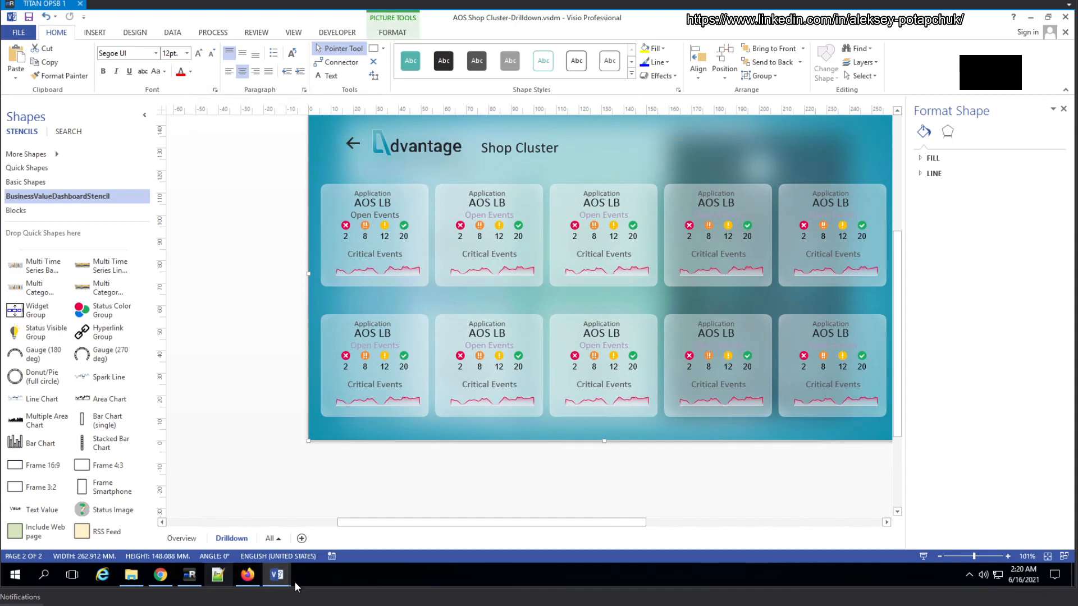
# Open AOS-Drilldown.vsdm from the BVD folder to view its drilldown layout, and return to the AOS Shop Cluster-Drilldown drawing.
pyautogui.moveTo(277, 574)
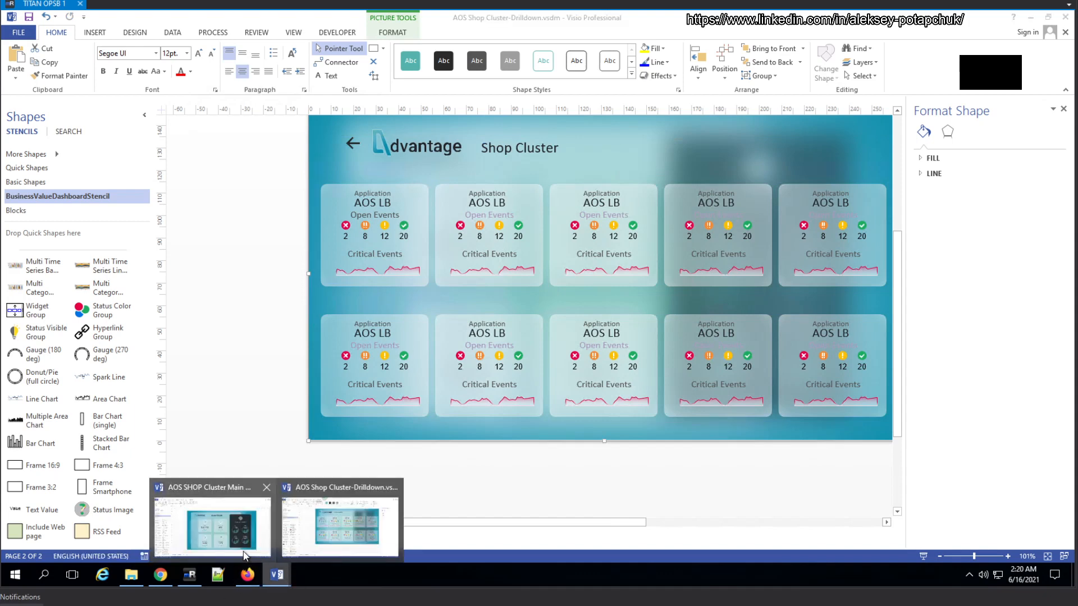
pyautogui.click(243, 555)
pyautogui.click(131, 575)
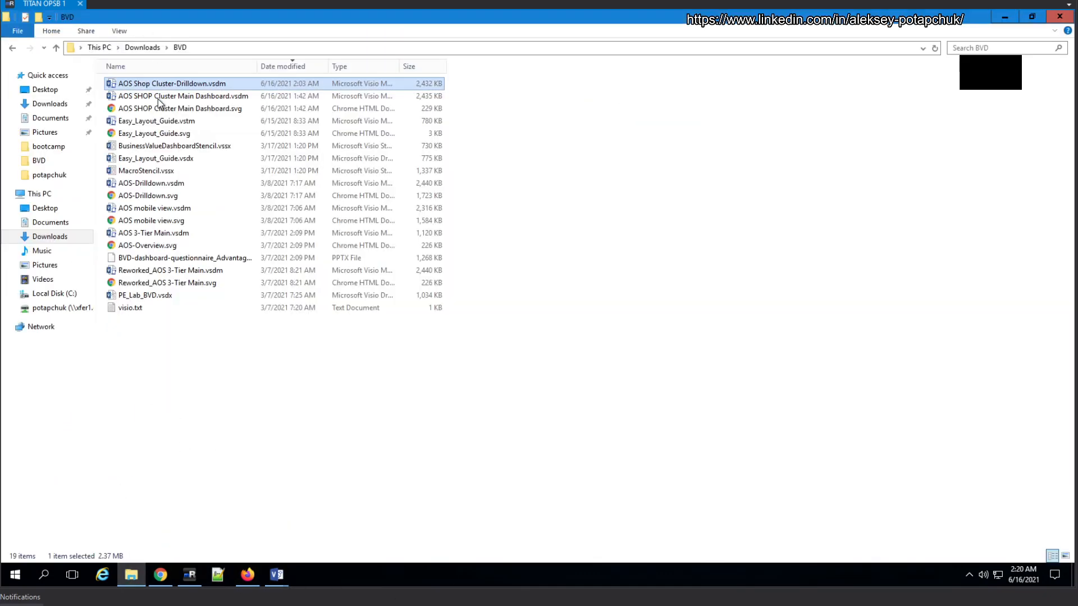
pyautogui.doubleClick(155, 186)
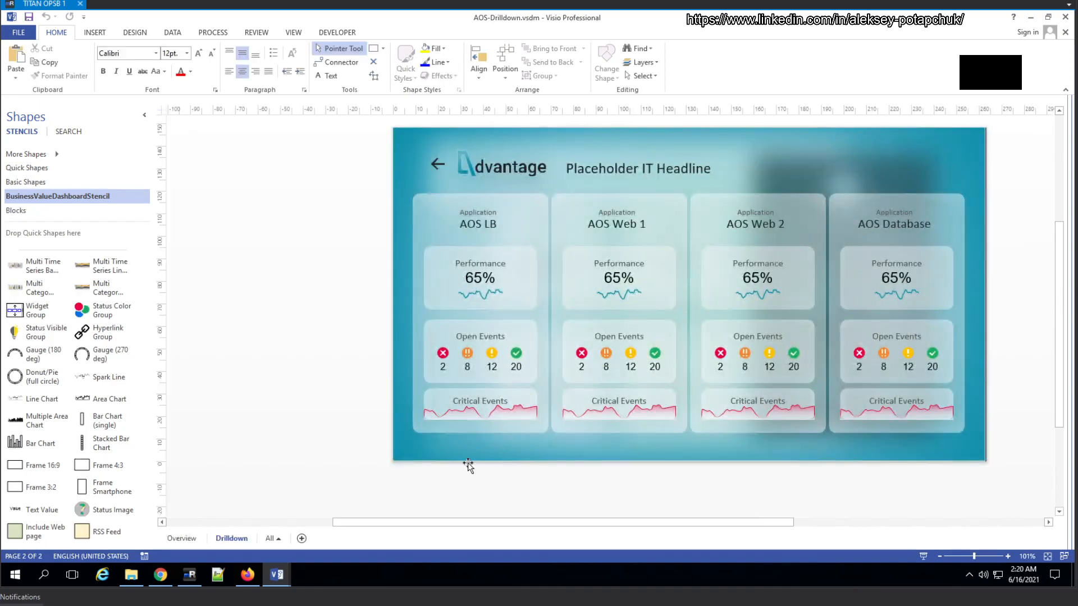
pyautogui.moveTo(275, 586)
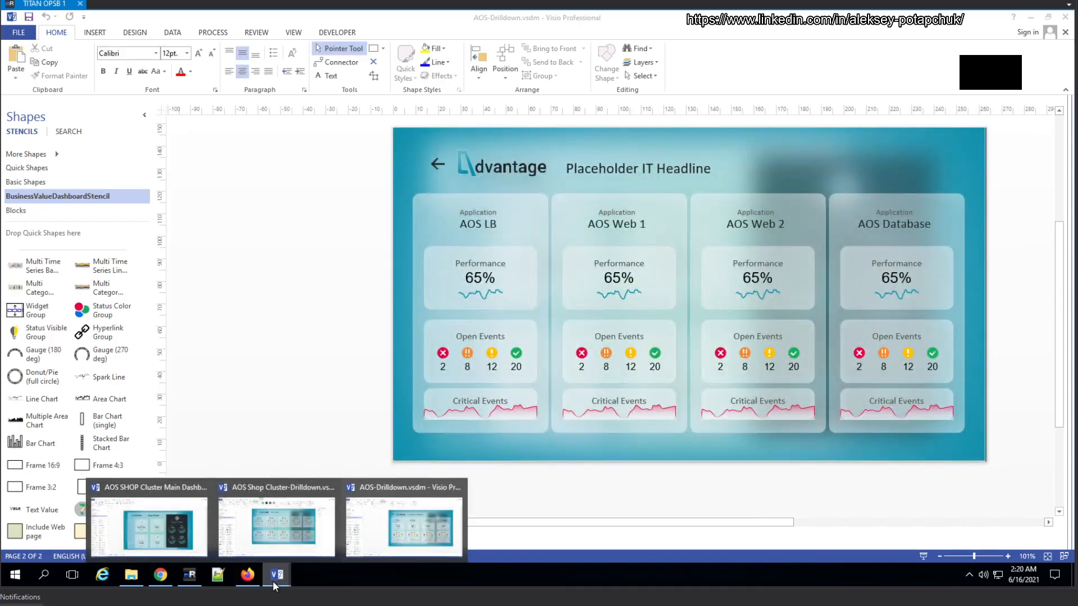
pyautogui.click(281, 528)
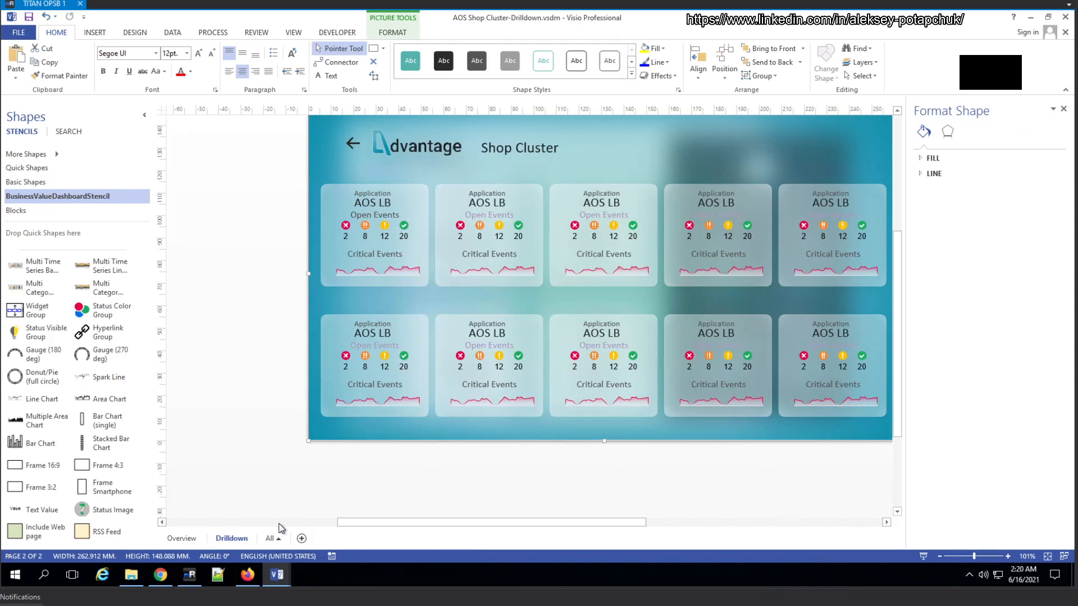